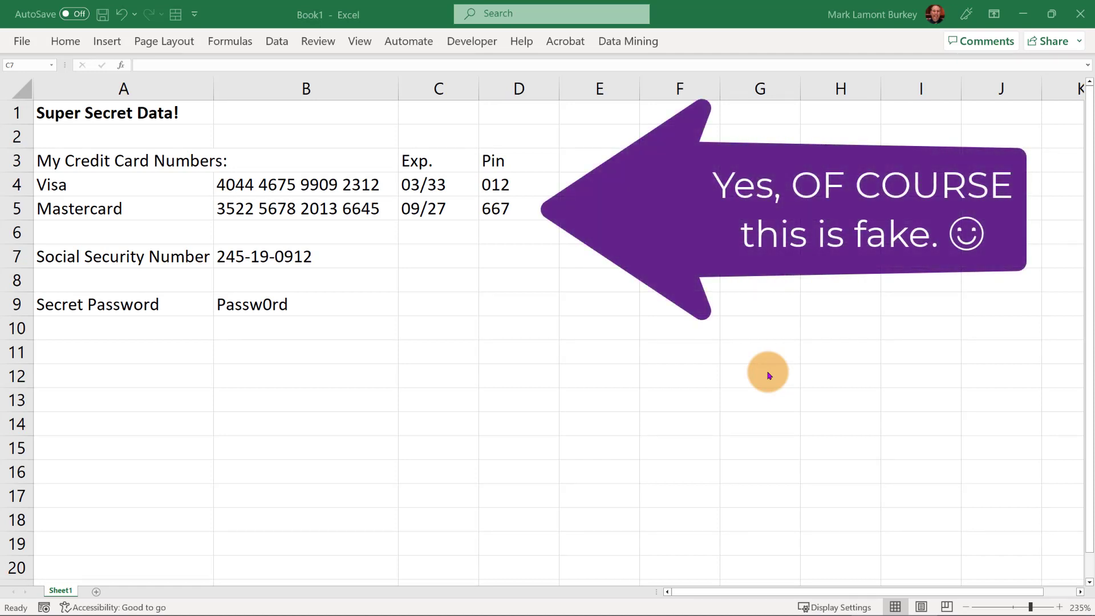
Select cells C7 and then B2 on the Book1 worksheet.
{"action": "left_click", "coordinate": [438, 256]}
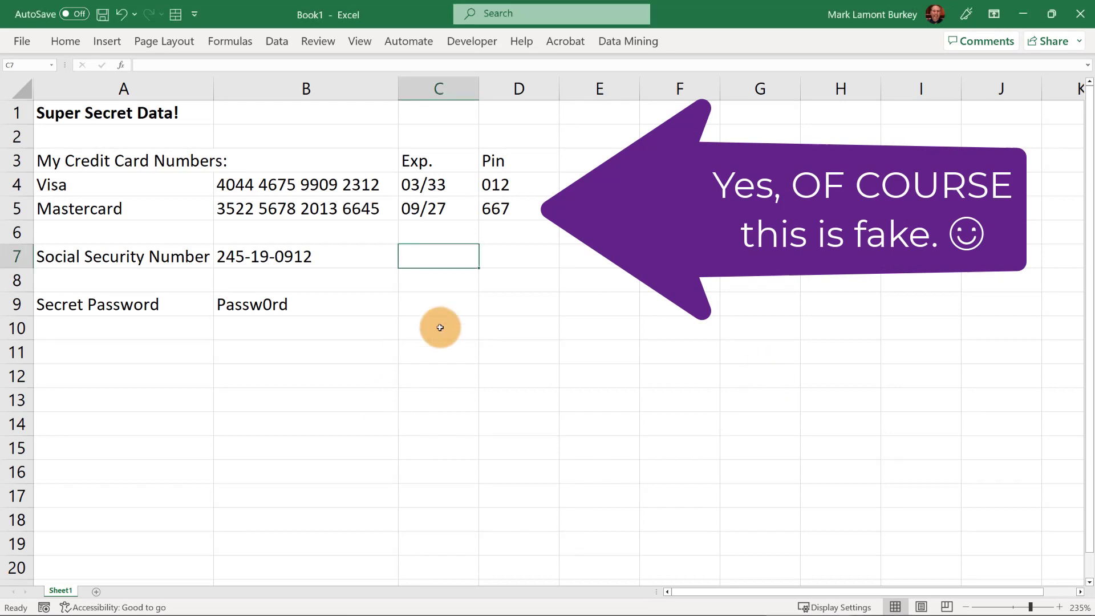
{"action": "left_click", "coordinate": [284, 138]}
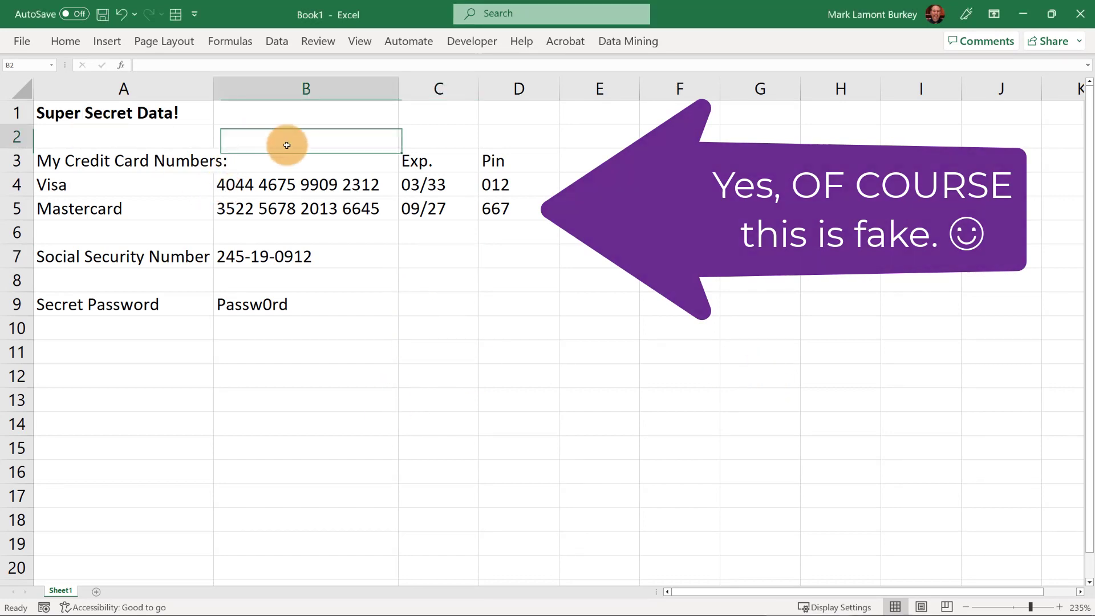
Go from the File home page to Save As and review the save locations and recent folders.
{"action": "left_click", "coordinate": [17, 40]}
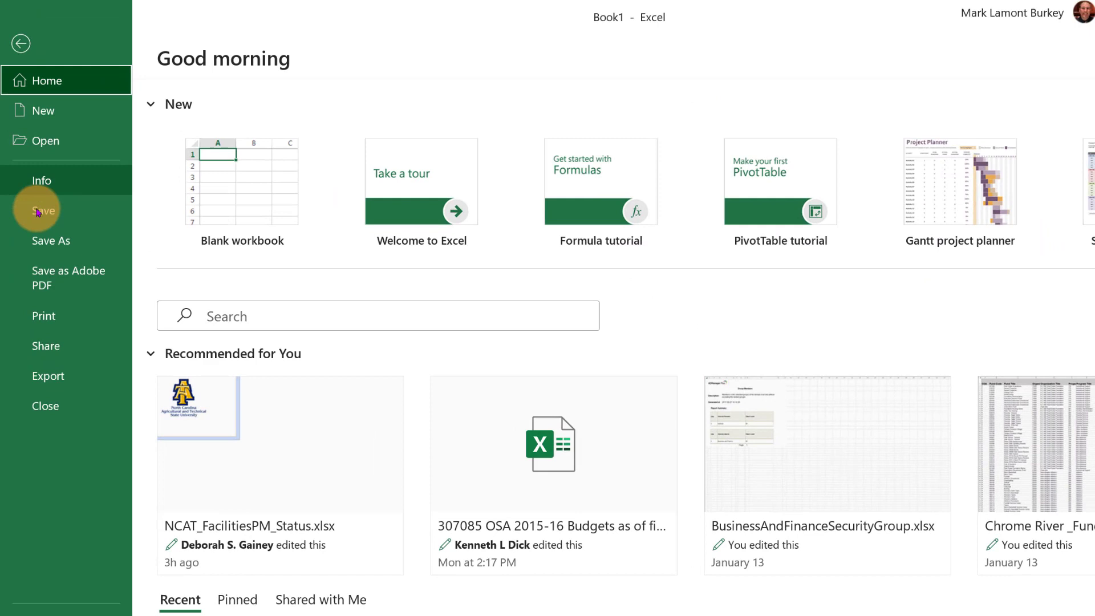
{"action": "left_click", "coordinate": [53, 249]}
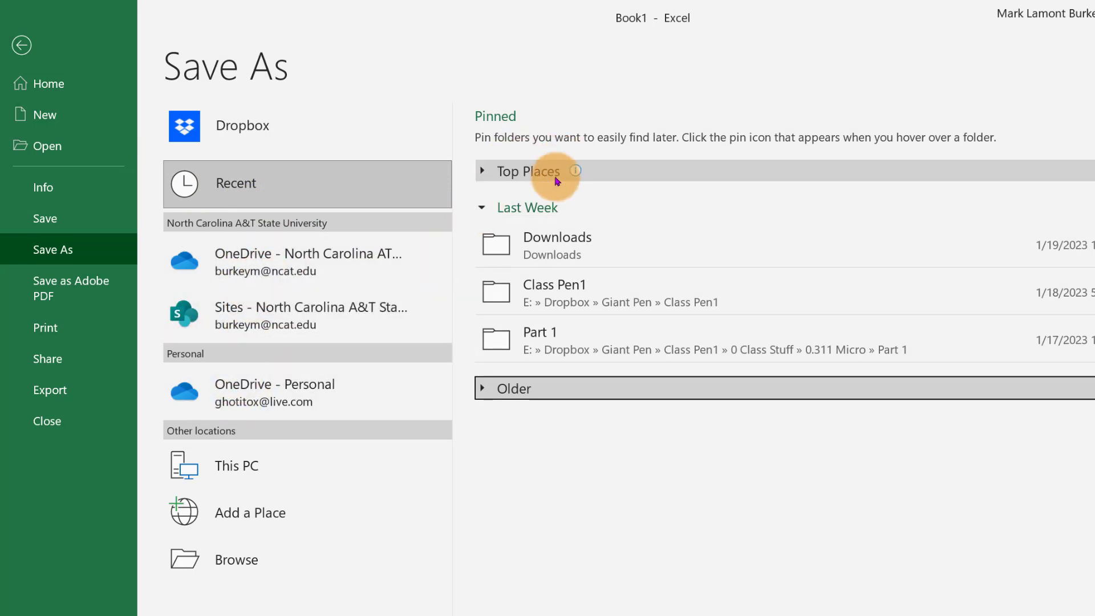
{"action": "mouse_move", "coordinate": [536, 172]}
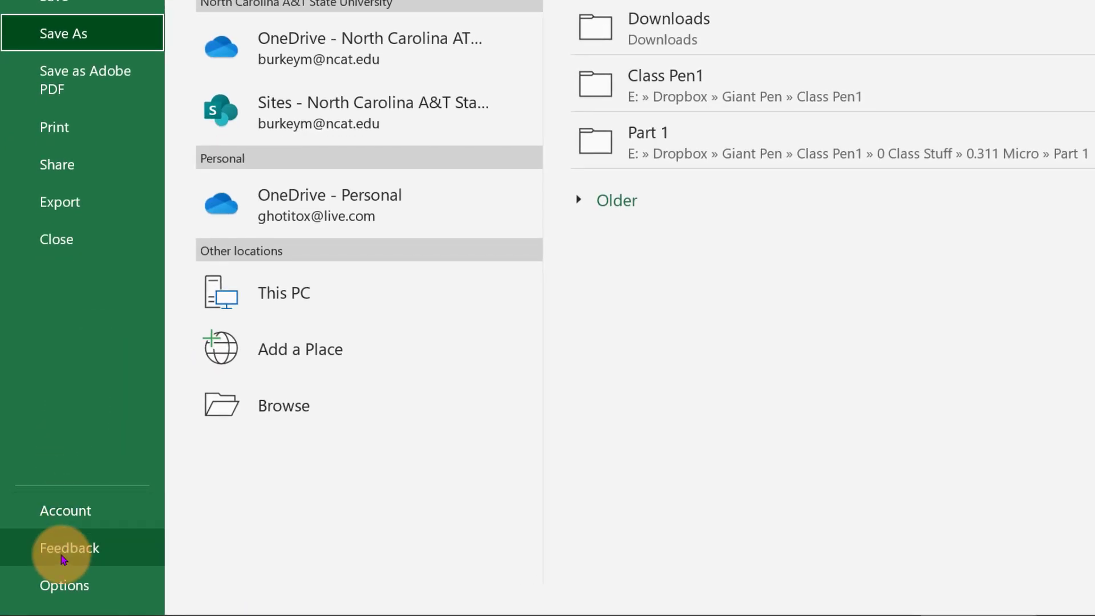
In Excel Options' Save settings, turn off AutoSave for files stored in the cloud.
{"action": "left_click", "coordinate": [64, 582]}
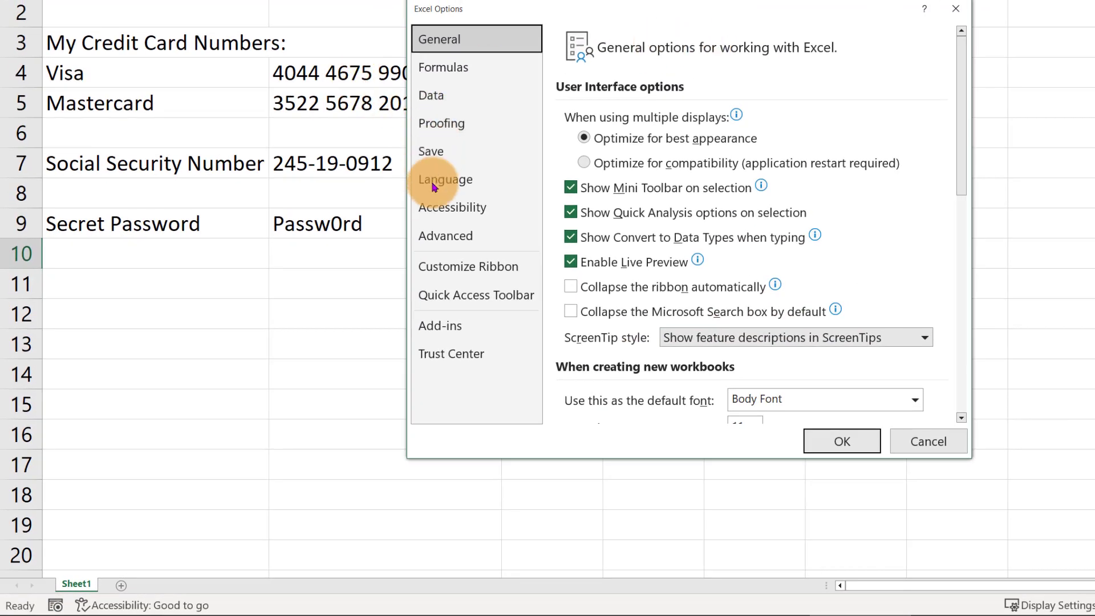
{"action": "left_click", "coordinate": [438, 152]}
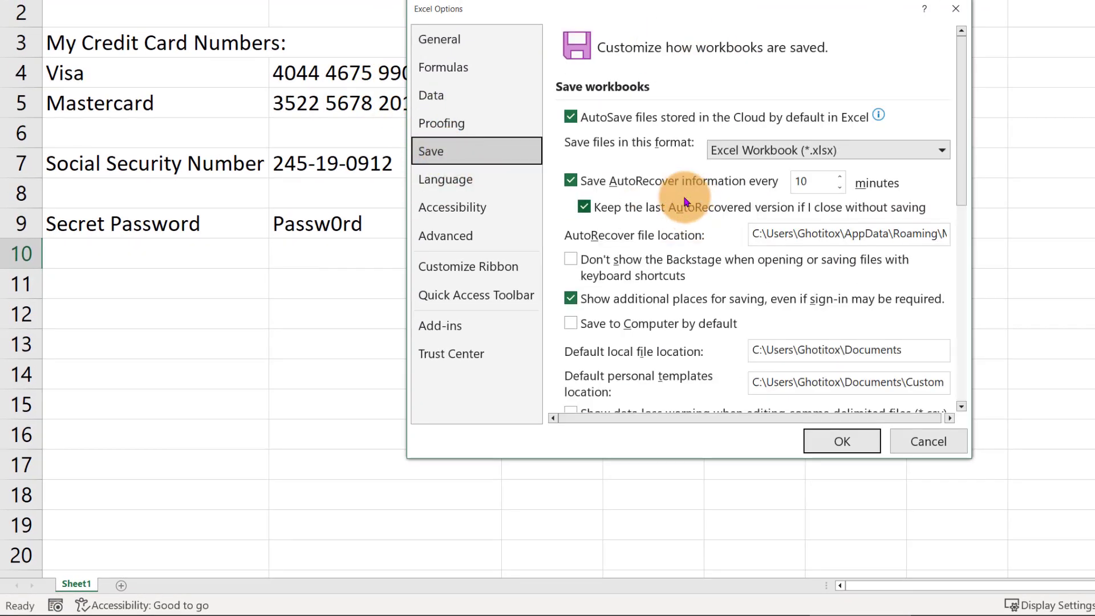
{"action": "left_click", "coordinate": [570, 117]}
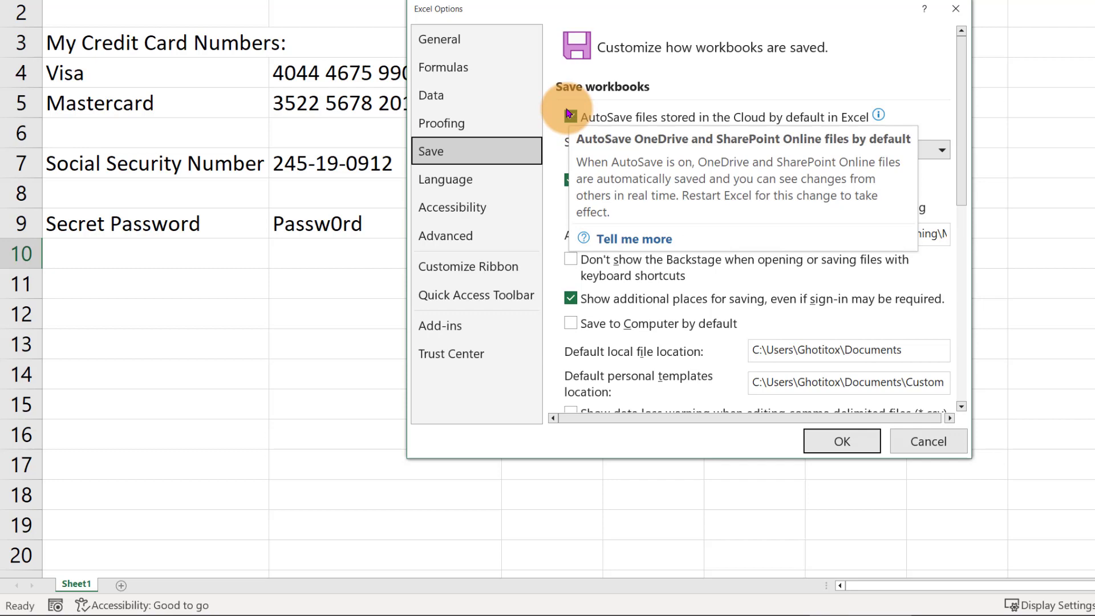
{"action": "left_click", "coordinate": [570, 118]}
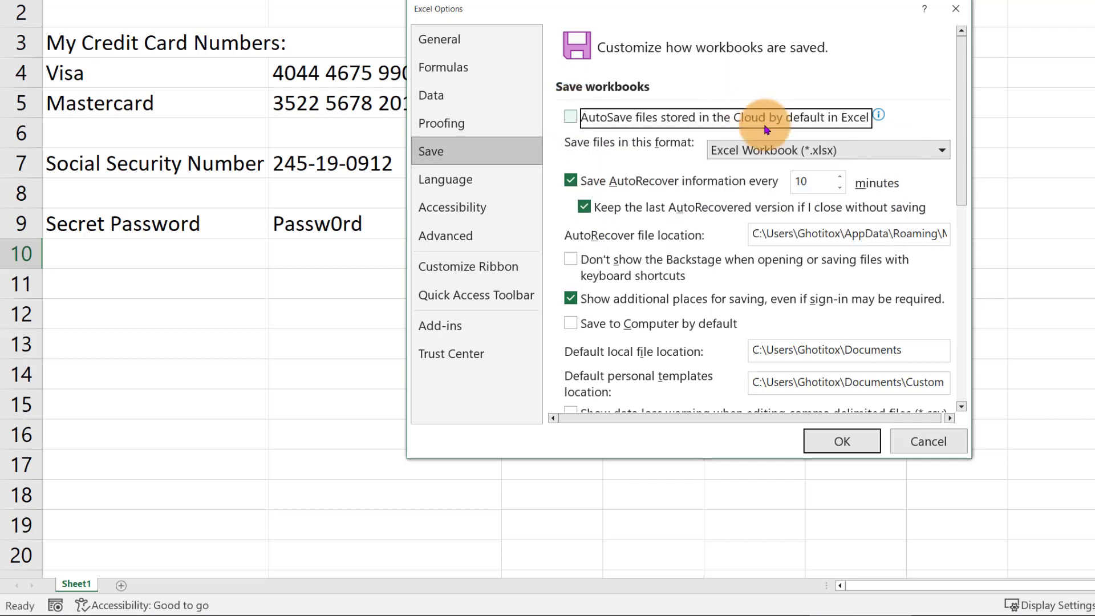
Turn off Show additional places for saving and turn on Save to Computer by default.
{"action": "scroll", "coordinate": [794, 171], "scroll_direction": "down", "scroll_amount": 2}
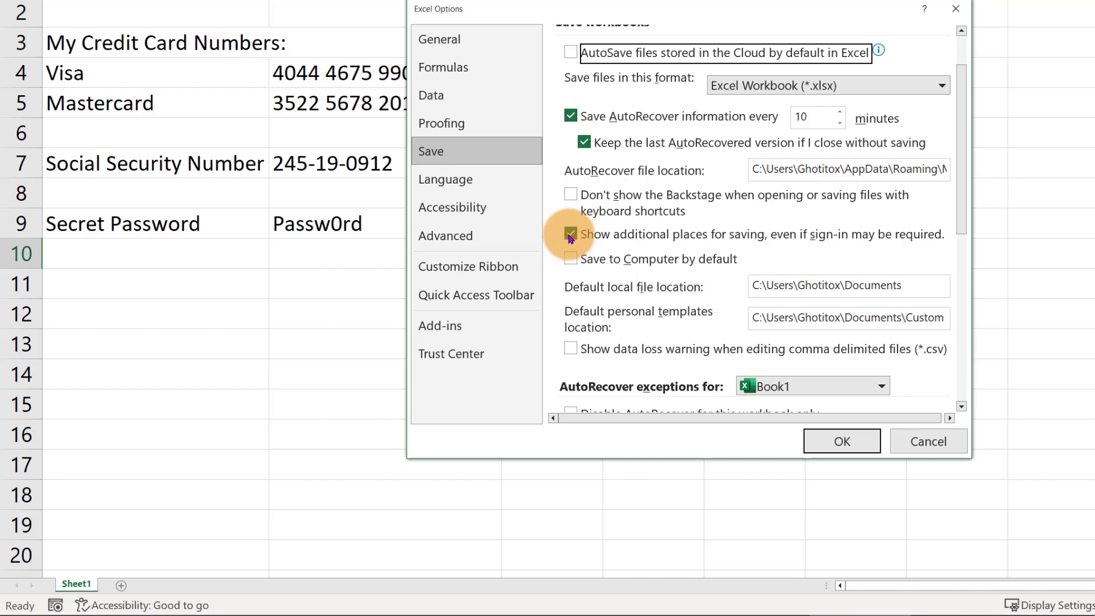
{"action": "left_click", "coordinate": [655, 234]}
{"action": "left_click", "coordinate": [733, 234]}
{"action": "left_click", "coordinate": [570, 235]}
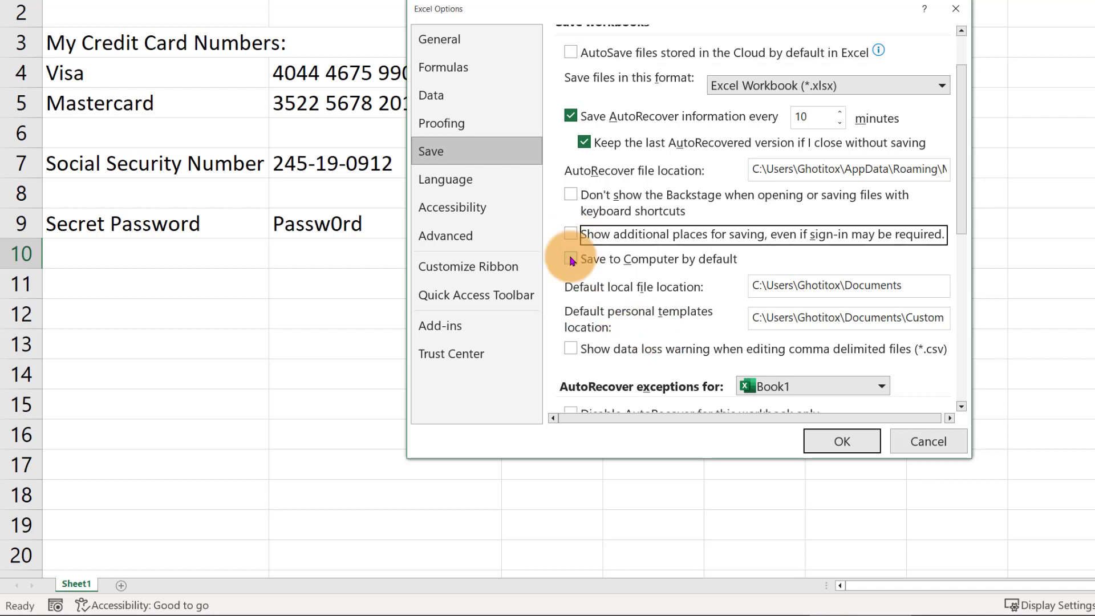
{"action": "left_click", "coordinate": [571, 260]}
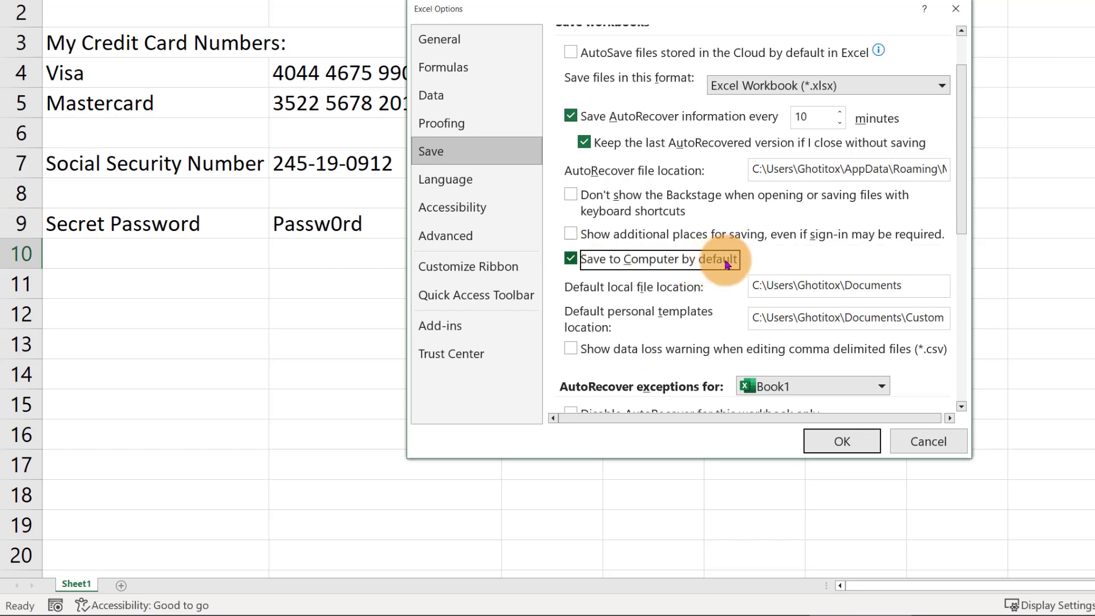
Widen Excel Options, select the Documents default local file path, and switch to File Explorer at E:\Dropbox.
{"action": "left_click_drag", "start_coordinate": [975, 268], "coordinate": [1091, 268]}
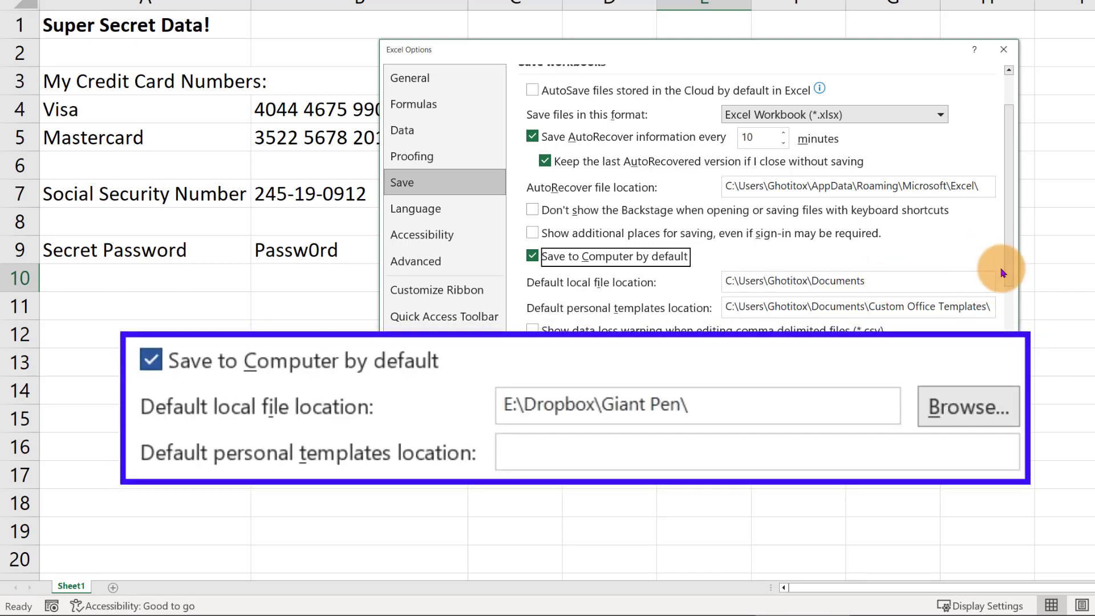
{"action": "mouse_move", "coordinate": [1018, 245]}
{"action": "left_mouse_down"}
{"action": "mouse_move", "coordinate": [1055, 203]}
{"action": "mouse_move", "coordinate": [1092, 203]}
{"action": "left_mouse_up"}
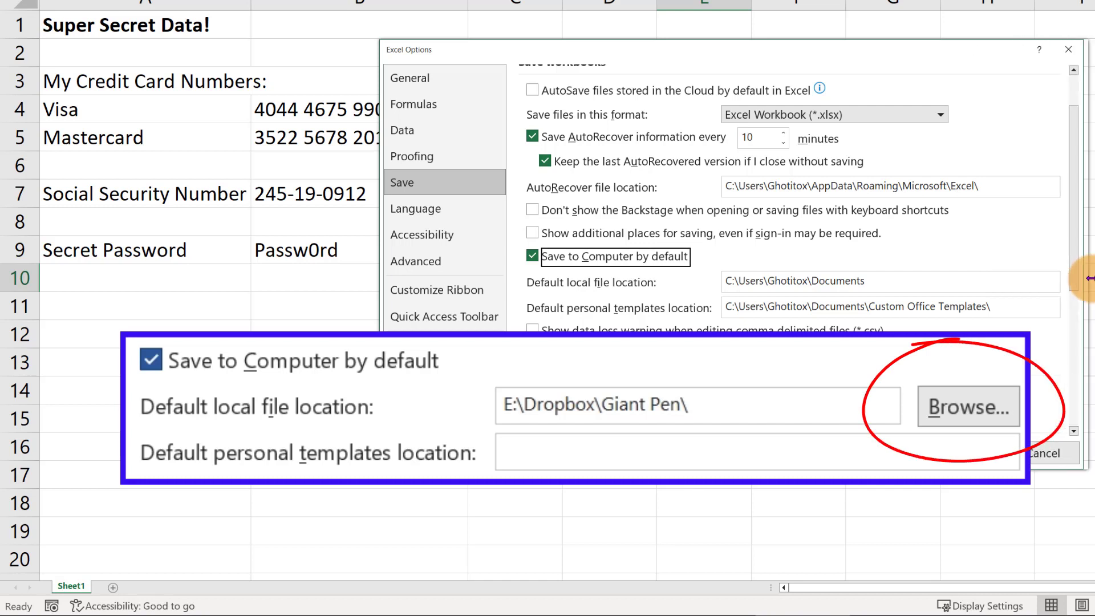
{"action": "left_click_drag", "start_coordinate": [1087, 273], "coordinate": [982, 289]}
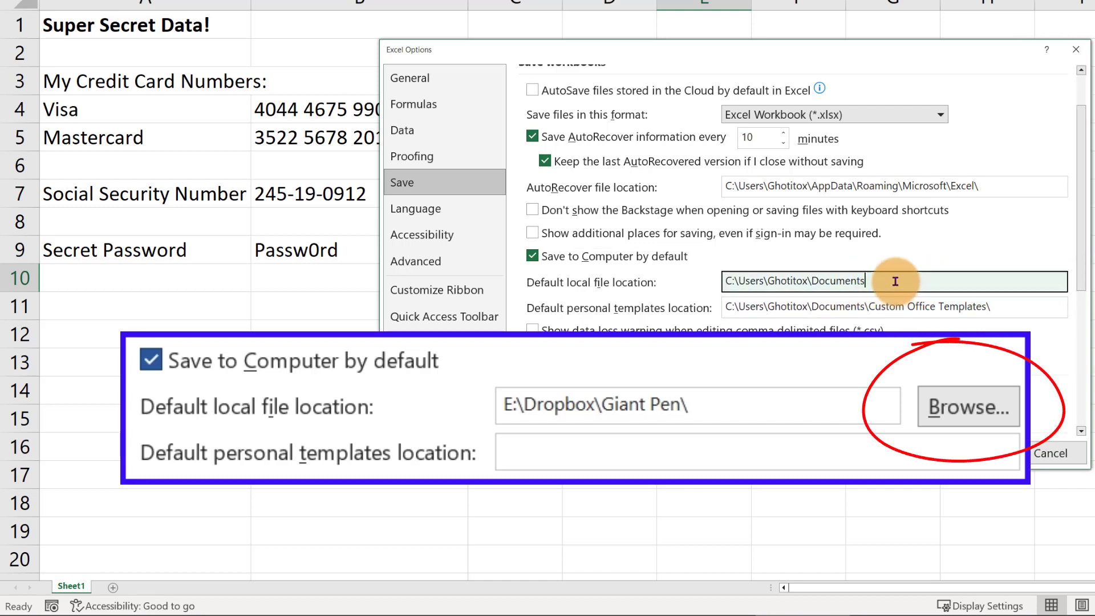
{"action": "left_click_drag", "start_coordinate": [900, 279], "coordinate": [635, 283]}
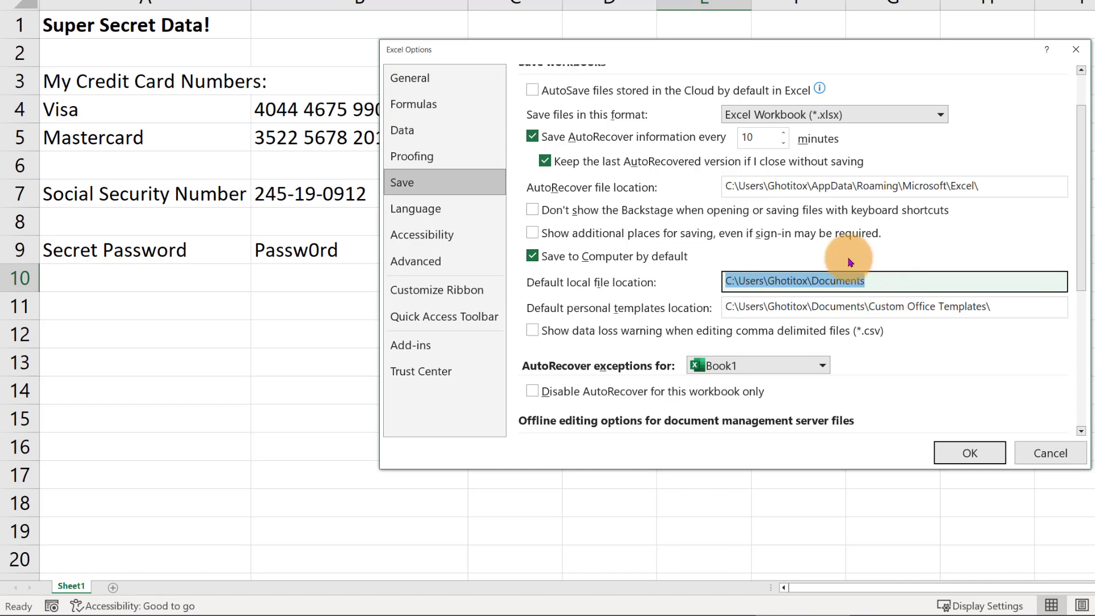
{"action": "key", "text": "alt+Tab"}
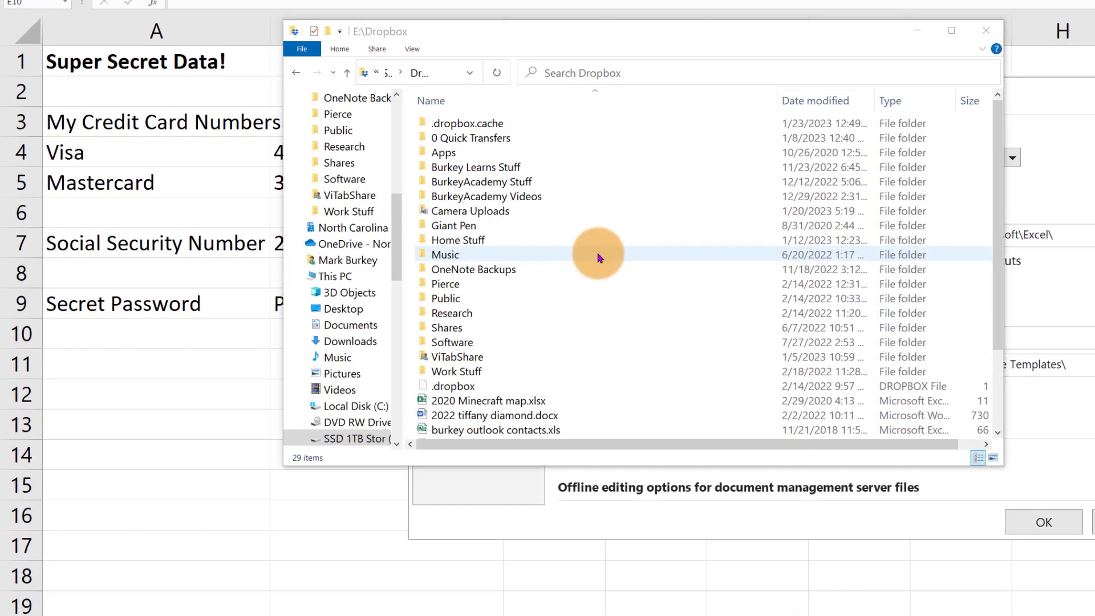
{"action": "double_click", "coordinate": [464, 225]}
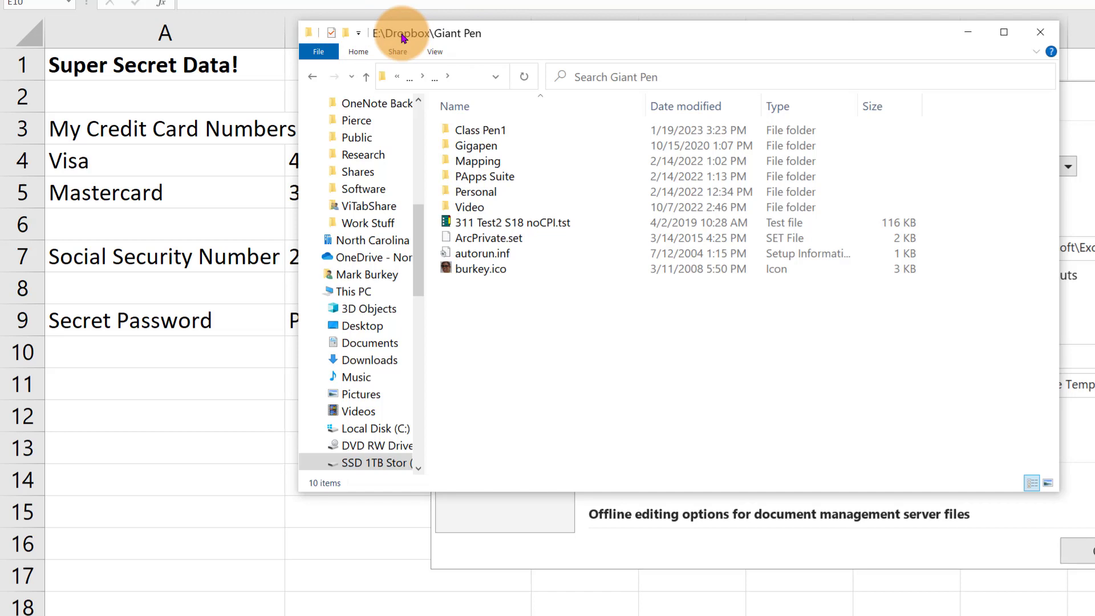
{"action": "left_click", "coordinate": [433, 51]}
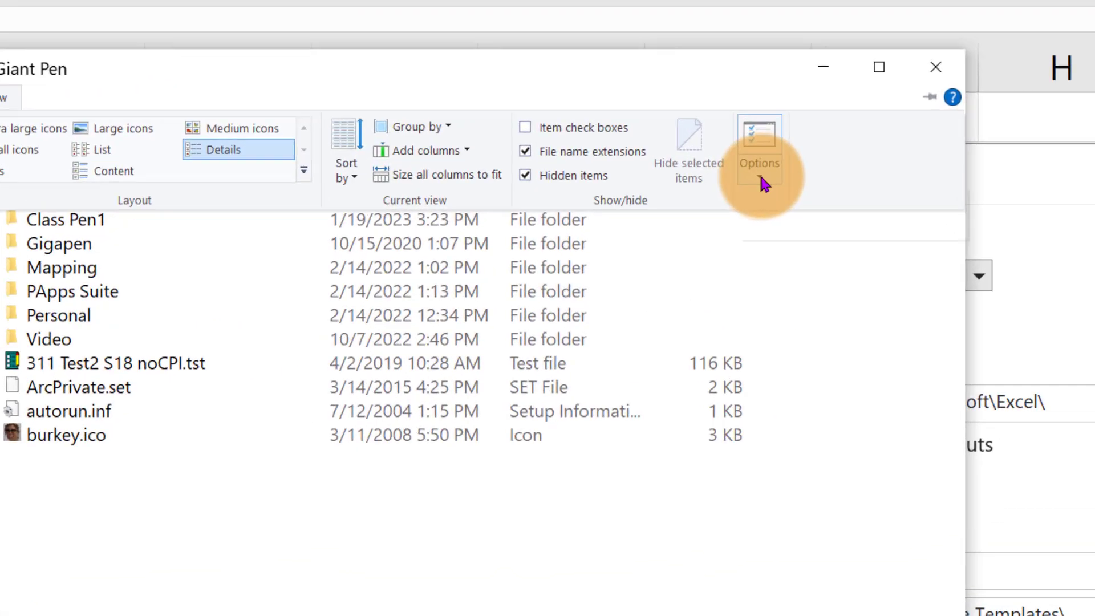
{"action": "left_click", "coordinate": [763, 181]}
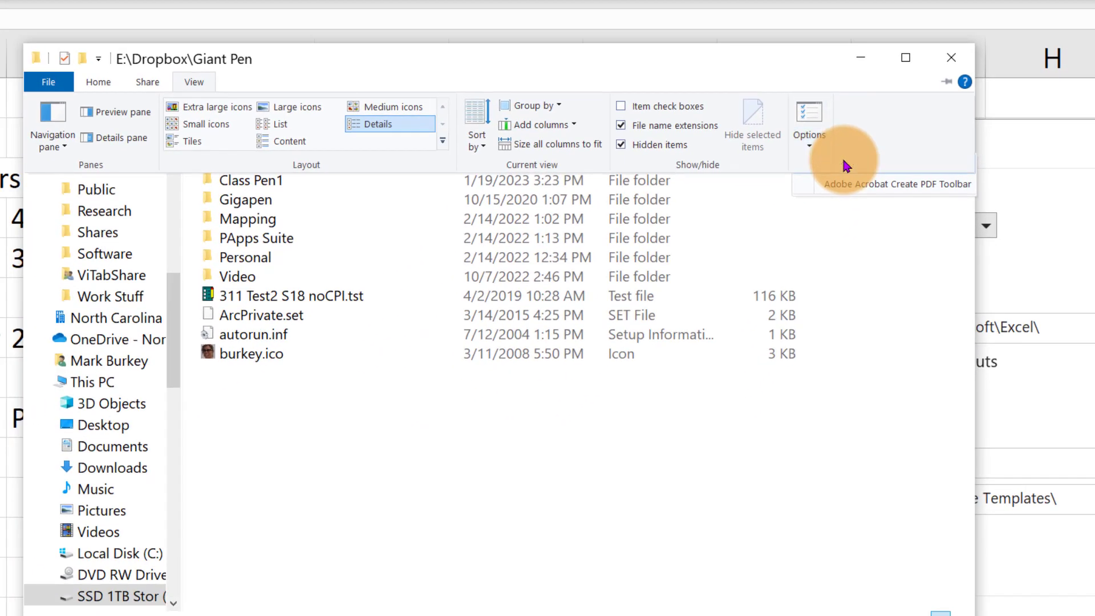
{"action": "left_click", "coordinate": [847, 166]}
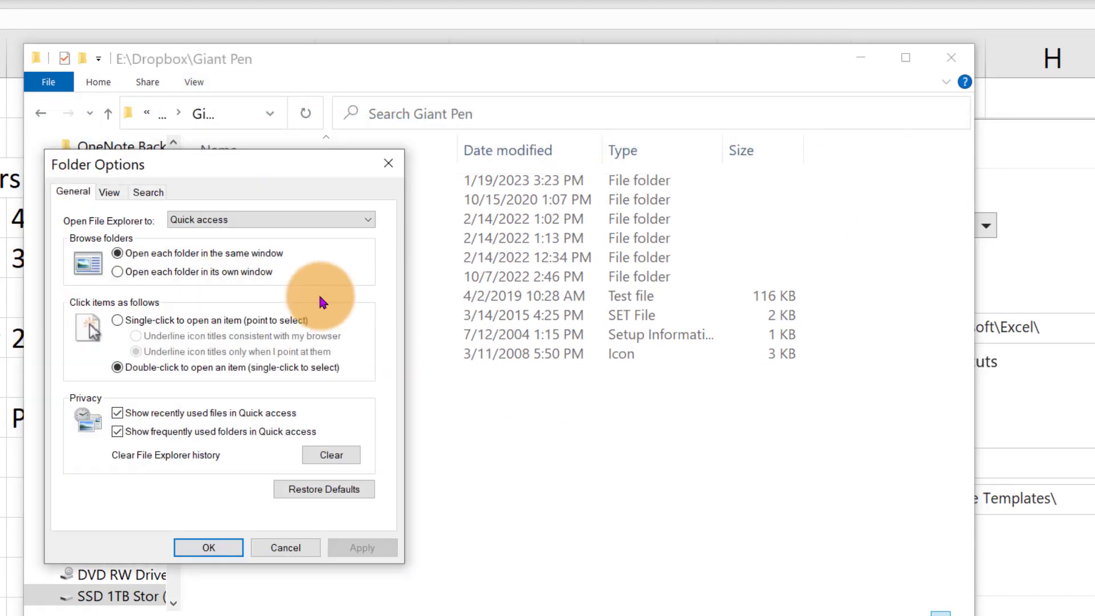
{"action": "left_click", "coordinate": [110, 194]}
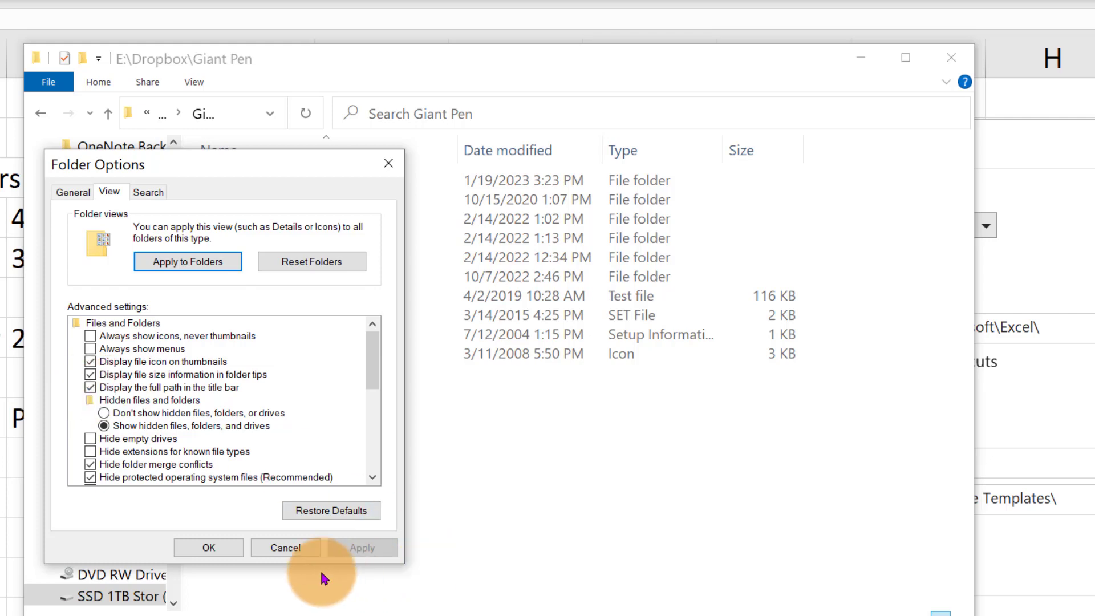
{"action": "left_click", "coordinate": [210, 548]}
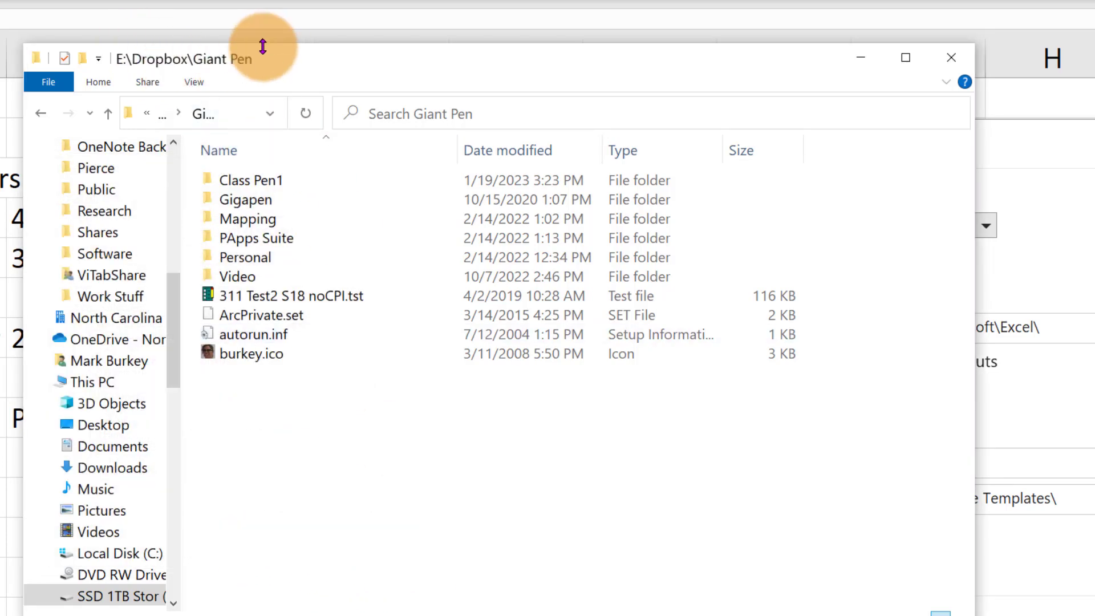
Reposition the File Explorer window over Excel Options so the Gigapen folder is visible.
{"action": "left_click_drag", "start_coordinate": [277, 52], "coordinate": [642, 392]}
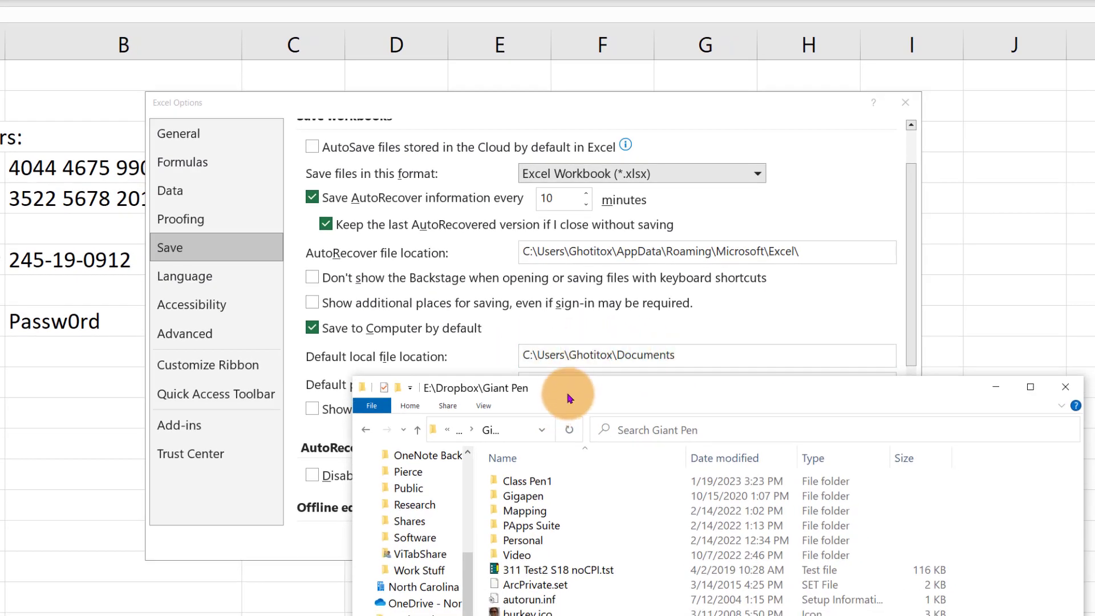
{"action": "left_click_drag", "start_coordinate": [568, 398], "coordinate": [580, 347]}
{"action": "left_click_drag", "start_coordinate": [439, 342], "coordinate": [469, 333]}
{"action": "left_click_drag", "start_coordinate": [553, 338], "coordinate": [361, 199]}
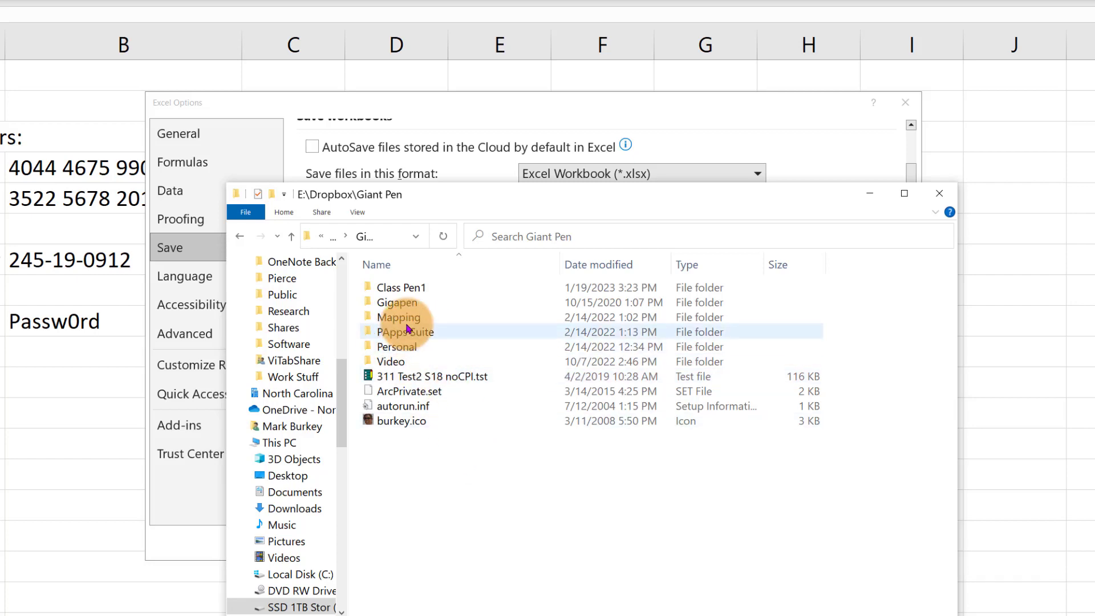
Copy the Gigapen folder's location path E:\Dropbox\Giant Pen from its Properties, then close Explorer.
{"action": "right_click", "coordinate": [395, 303]}
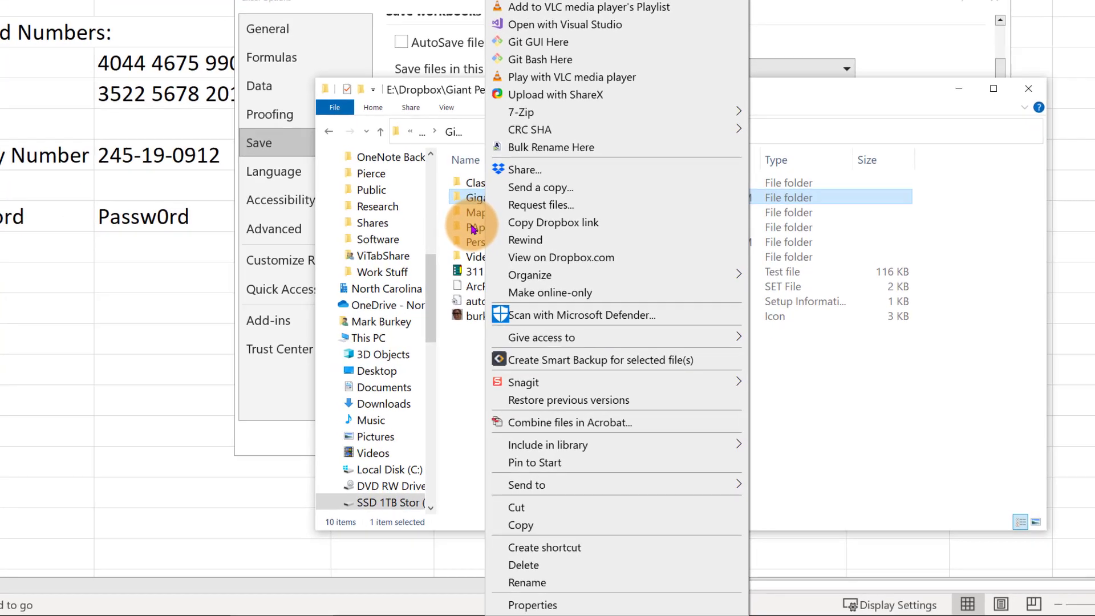
{"action": "left_click", "coordinate": [545, 606]}
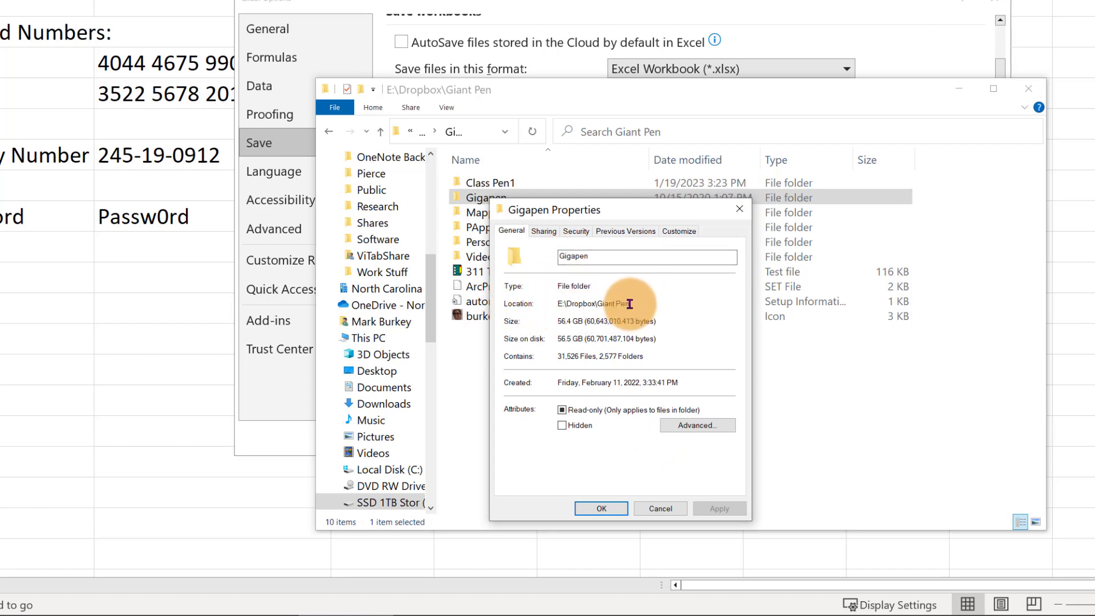
{"action": "left_click_drag", "start_coordinate": [629, 304], "coordinate": [553, 306]}
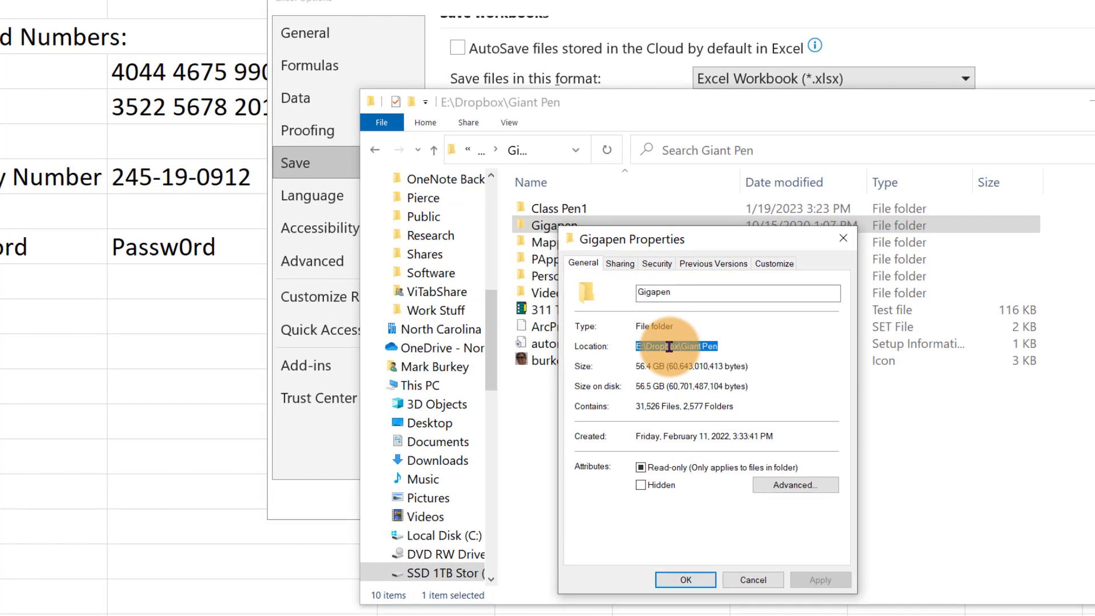
{"action": "right_click", "coordinate": [587, 303]}
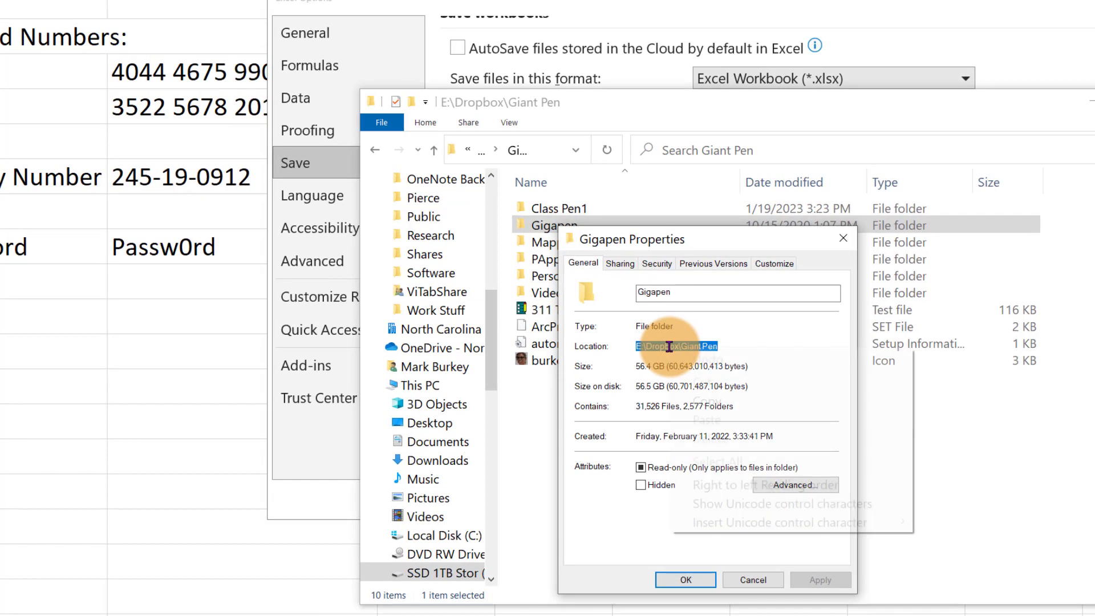
{"action": "left_click", "coordinate": [726, 403]}
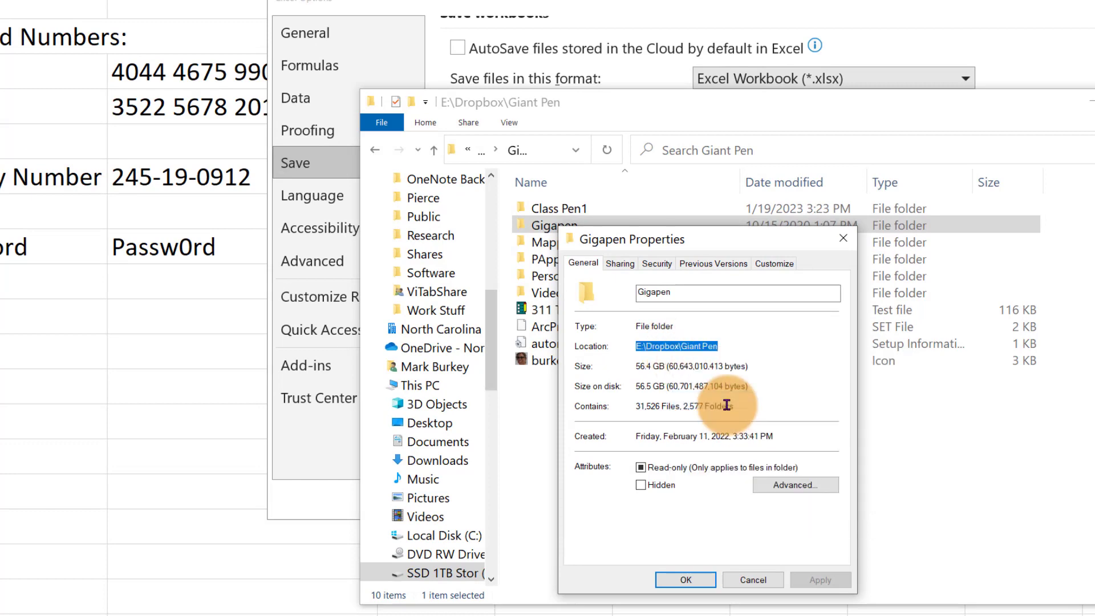
{"action": "left_click", "coordinate": [701, 579]}
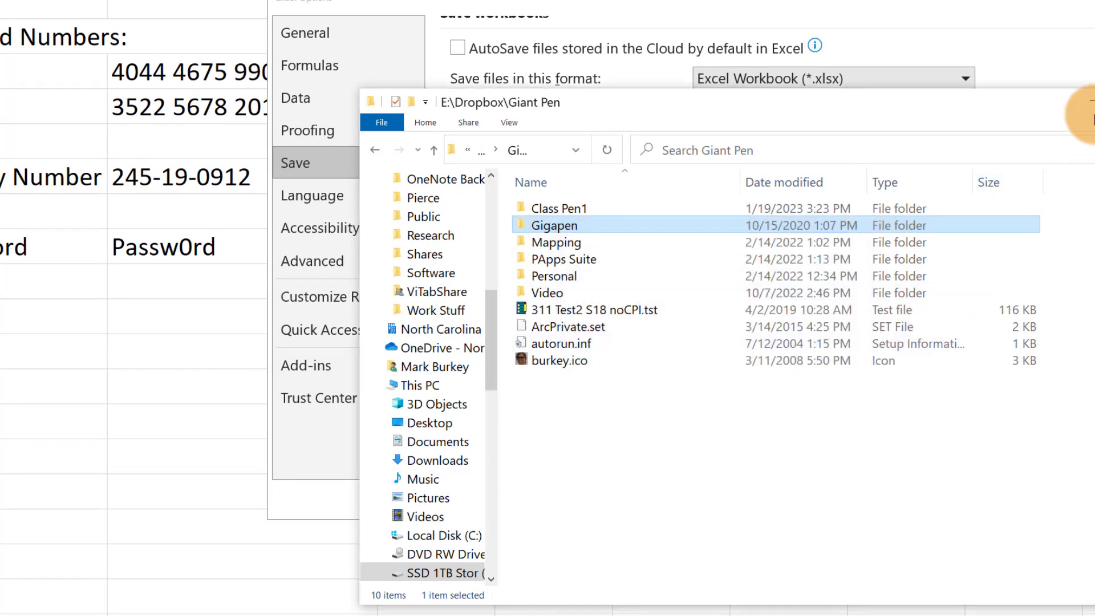
{"action": "left_click", "coordinate": [1086, 101]}
Replace the default local file location with E:\Dropbox\Giant Pen and confirm the options with OK.
{"action": "left_click", "coordinate": [909, 289]}
{"action": "left_click_drag", "start_coordinate": [909, 288], "coordinate": [592, 278]}
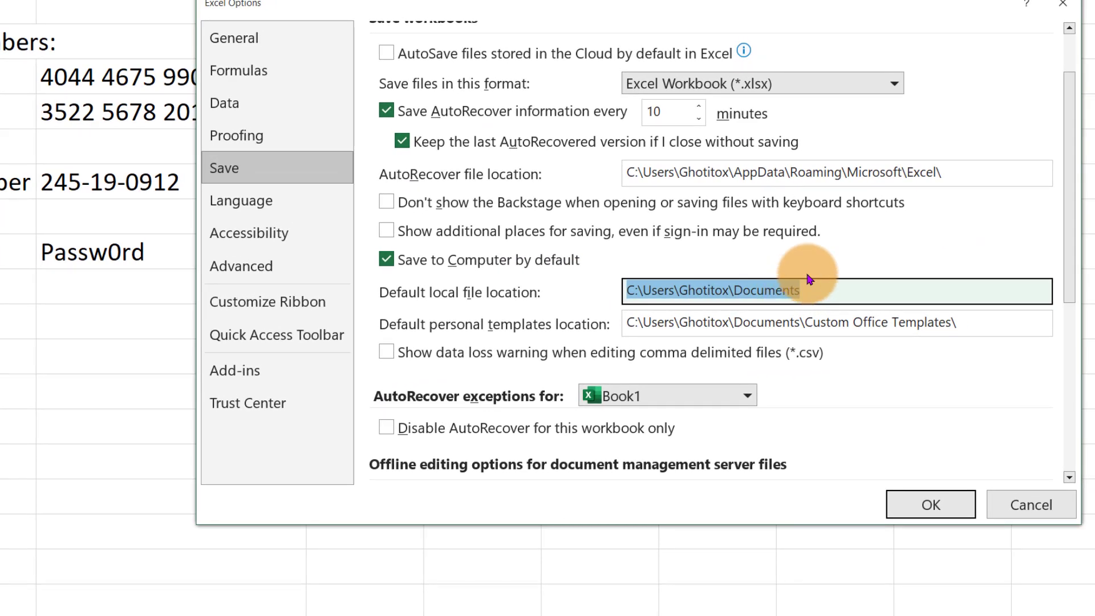
{"action": "key", "text": "ctrl+v"}
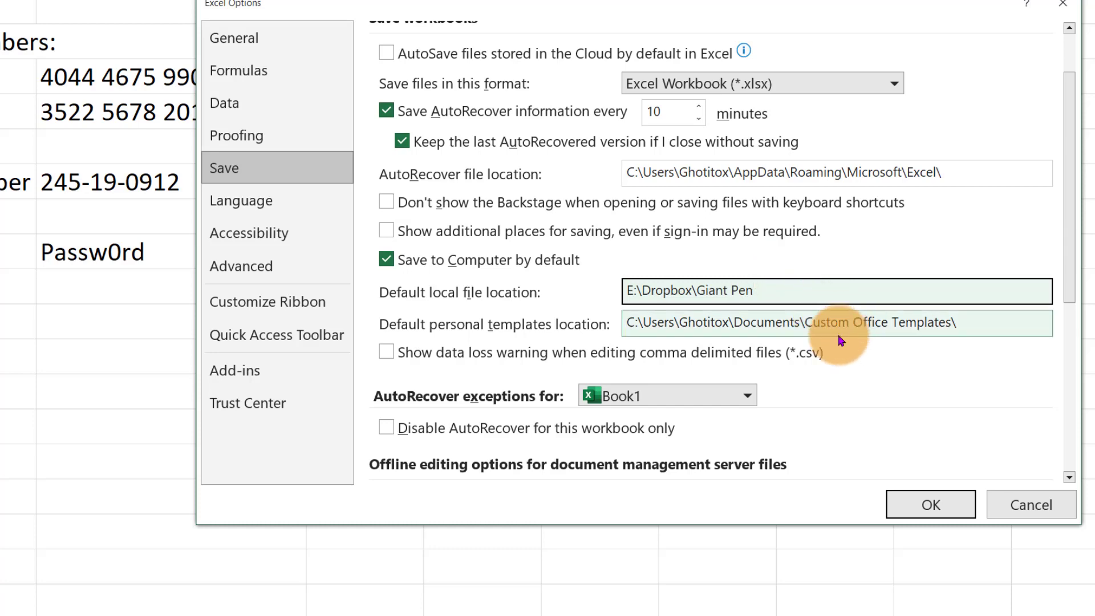
{"action": "left_click", "coordinate": [935, 506]}
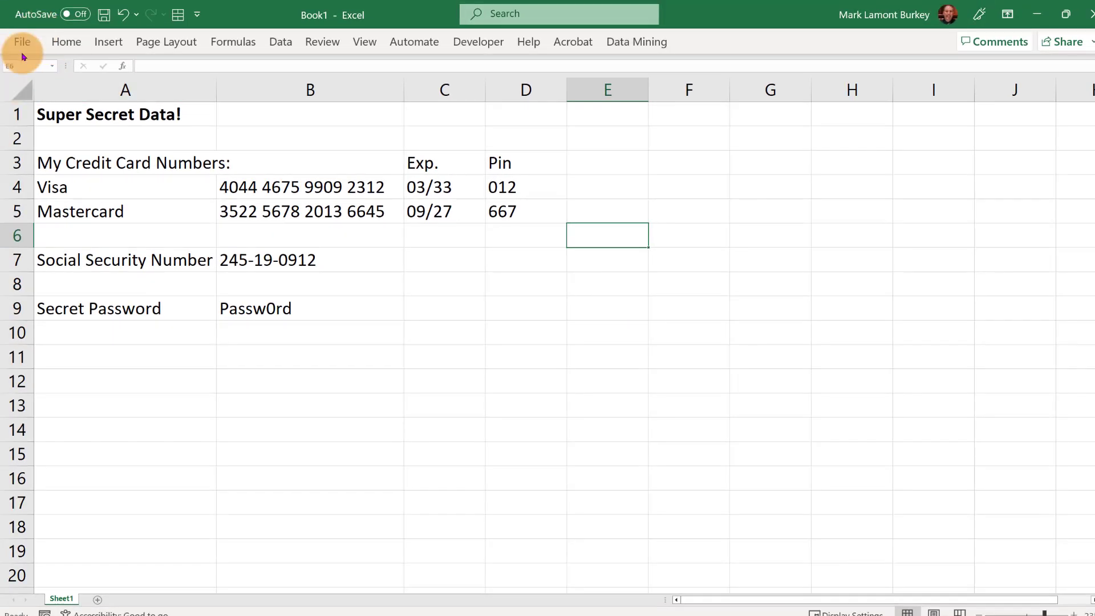
{"action": "left_click", "coordinate": [22, 46]}
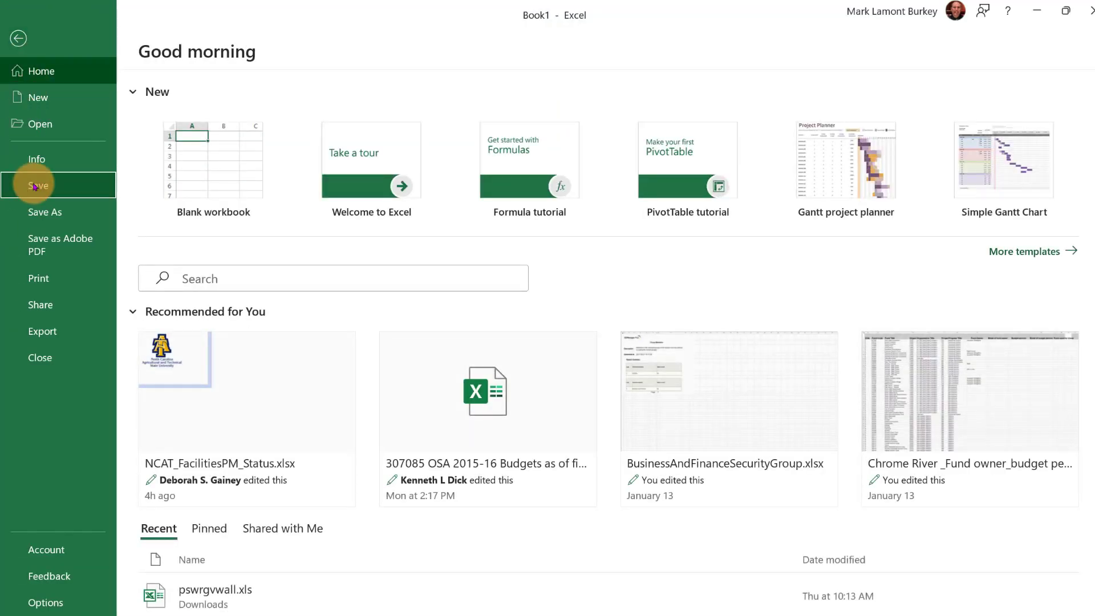
{"action": "left_click", "coordinate": [34, 186]}
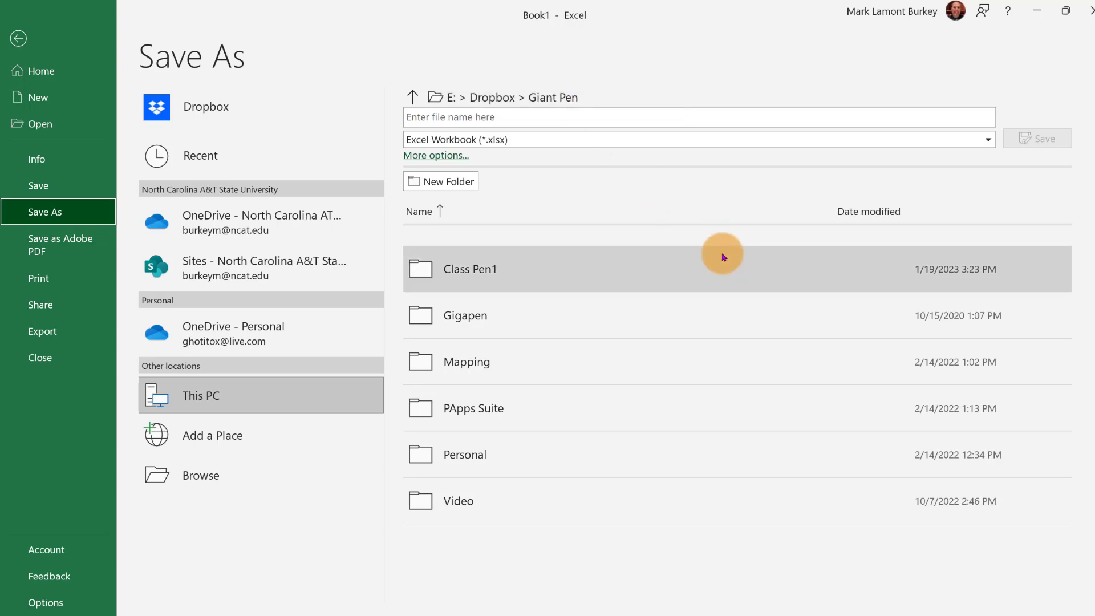
{"action": "key", "text": "Escape"}
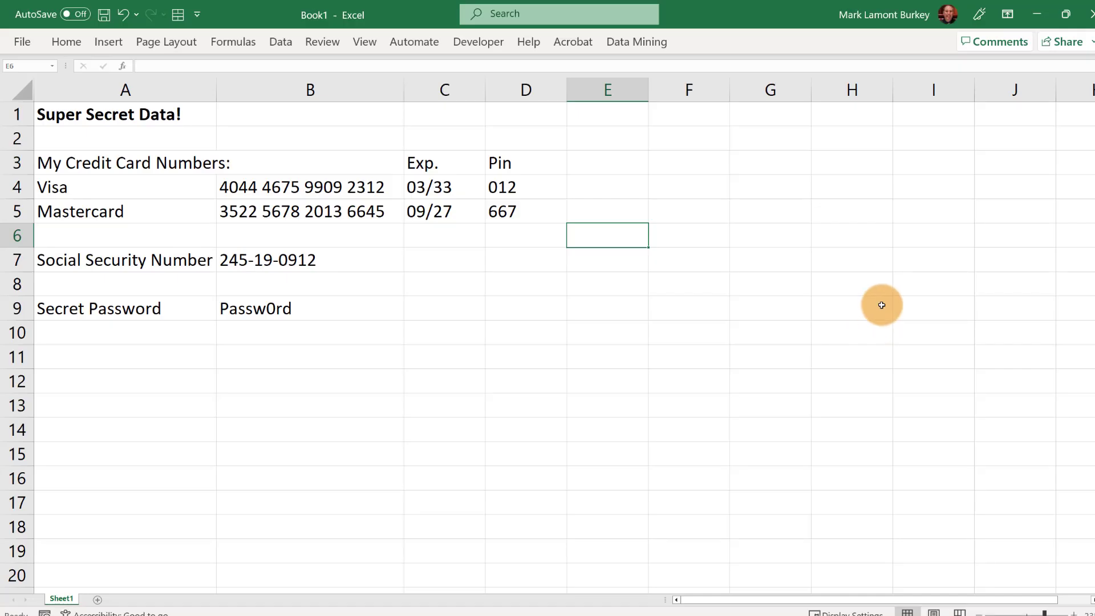